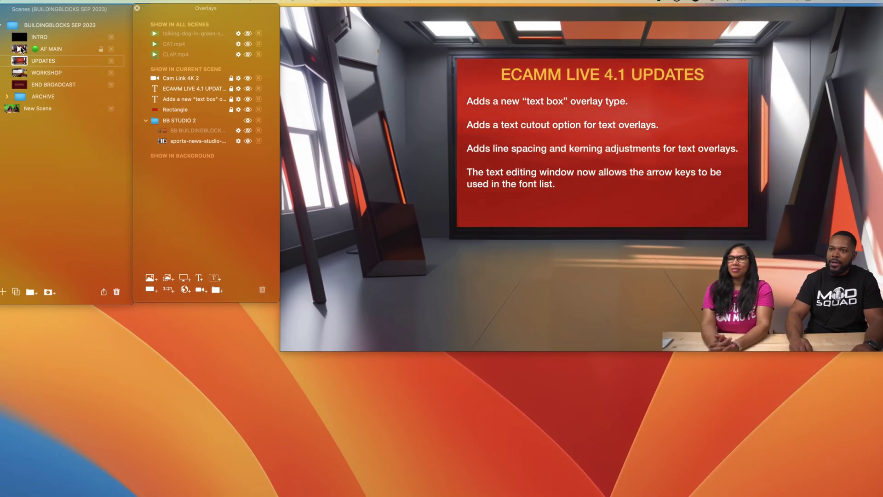
# Switch to the WORKSHOP scene, glance at the updates overlay settings, and nudge its corner handle.
pyautogui.click(19, 72)
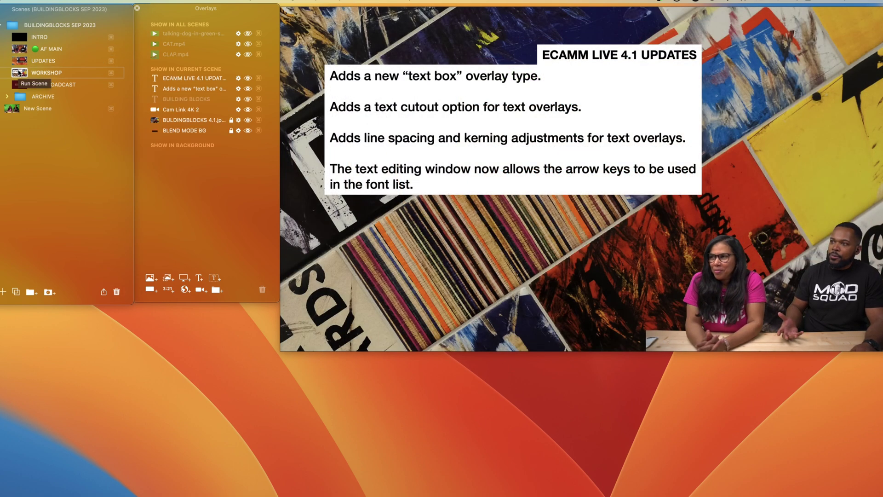
pyautogui.moveTo(386, 138)
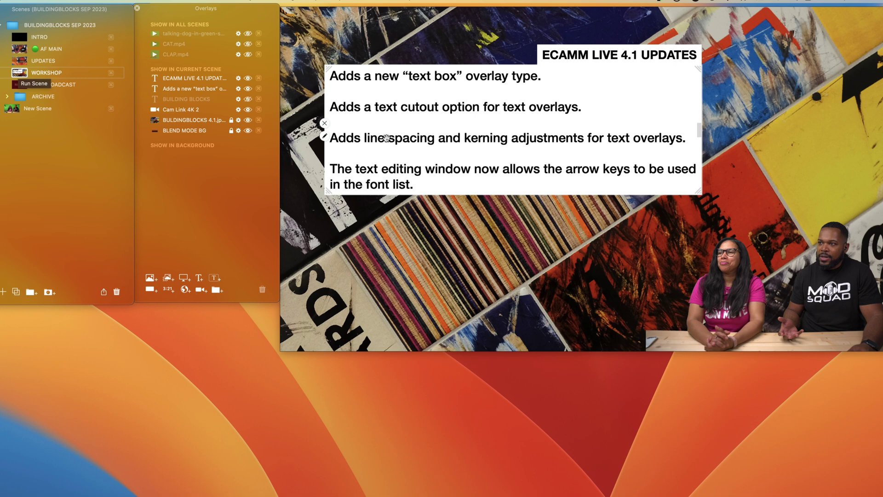
pyautogui.click(325, 138)
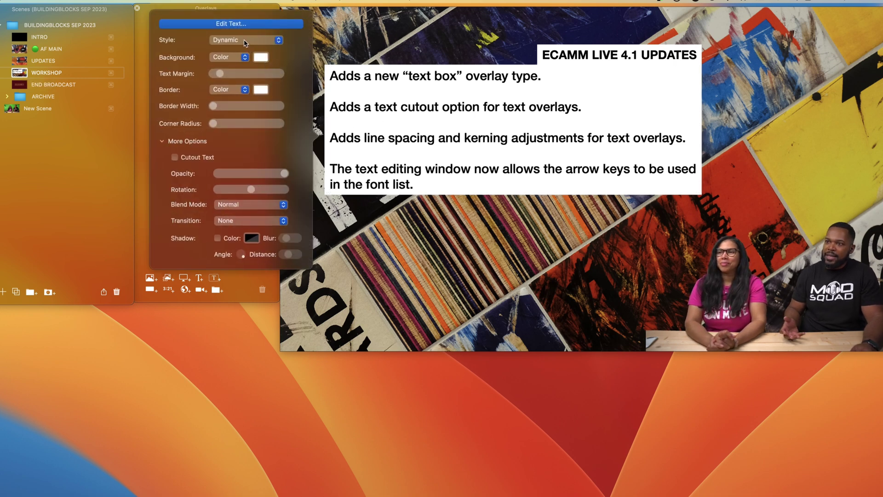
pyautogui.click(424, 171)
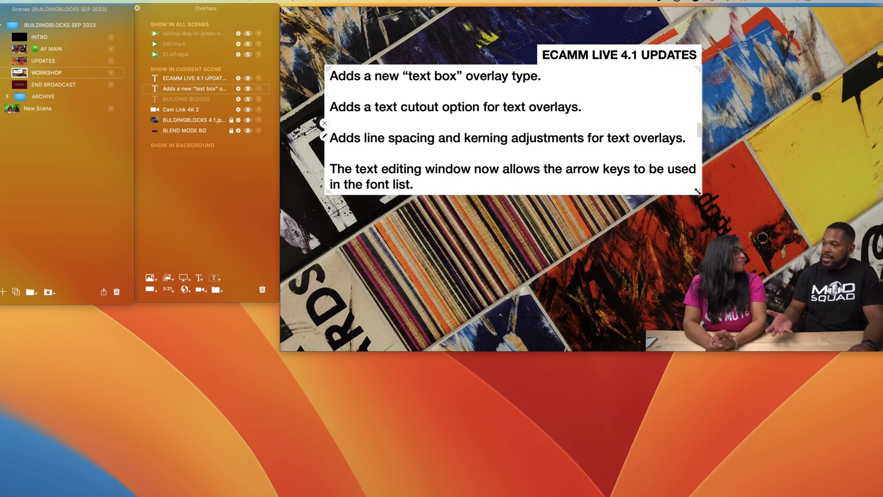
pyautogui.moveTo(700, 193)
pyautogui.mouseDown()
pyautogui.moveTo(631, 168)
pyautogui.moveTo(784, 261)
pyautogui.moveTo(699, 204)
pyautogui.mouseUp()
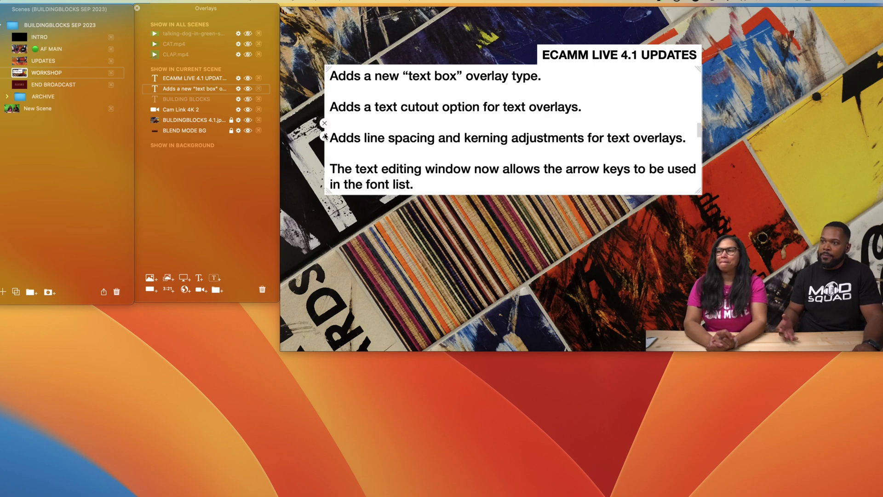
# Set the updates overlay style to Text Box (Shrink) and resize it so each item fits one line.
pyautogui.click(324, 137)
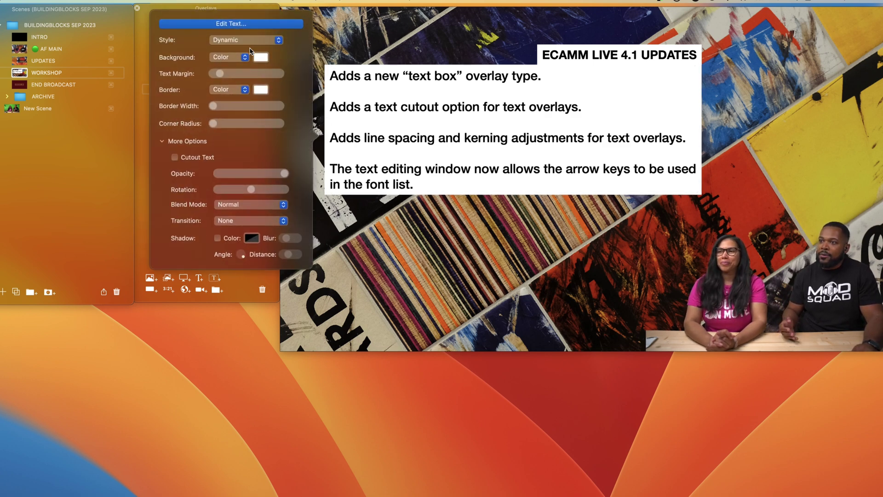
pyautogui.click(243, 42)
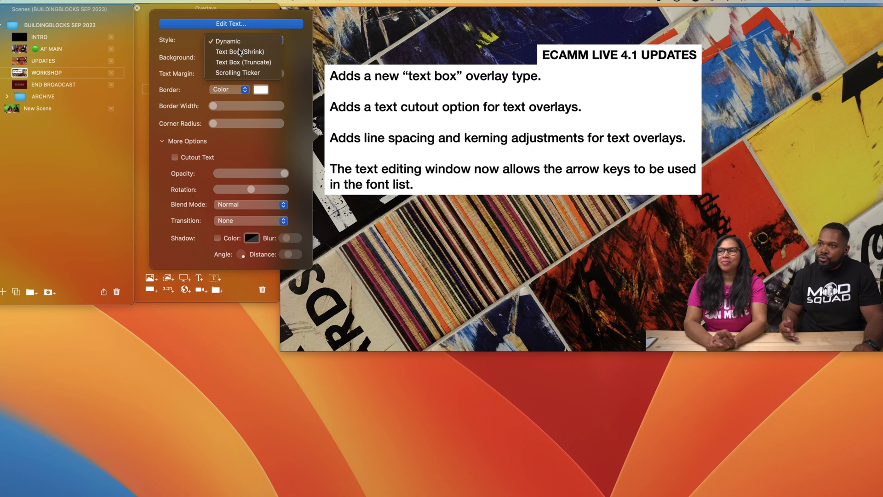
pyautogui.click(239, 52)
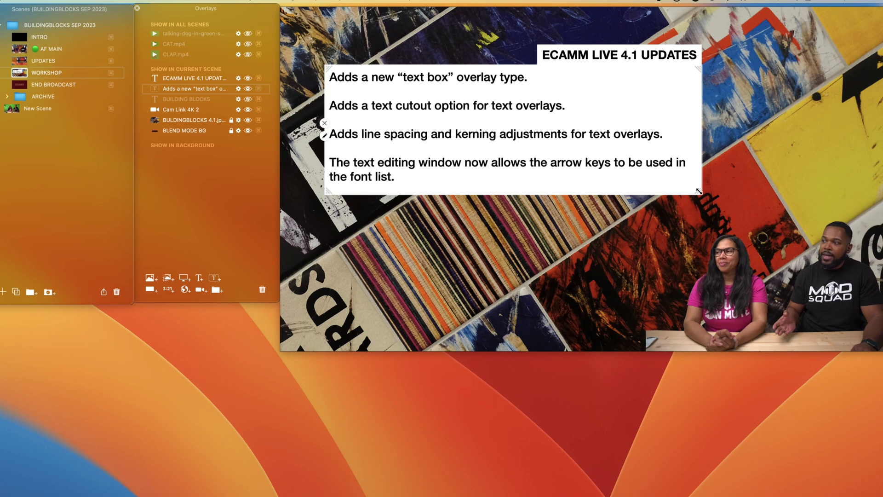
pyautogui.moveTo(699, 191); pyautogui.dragTo(854, 335)
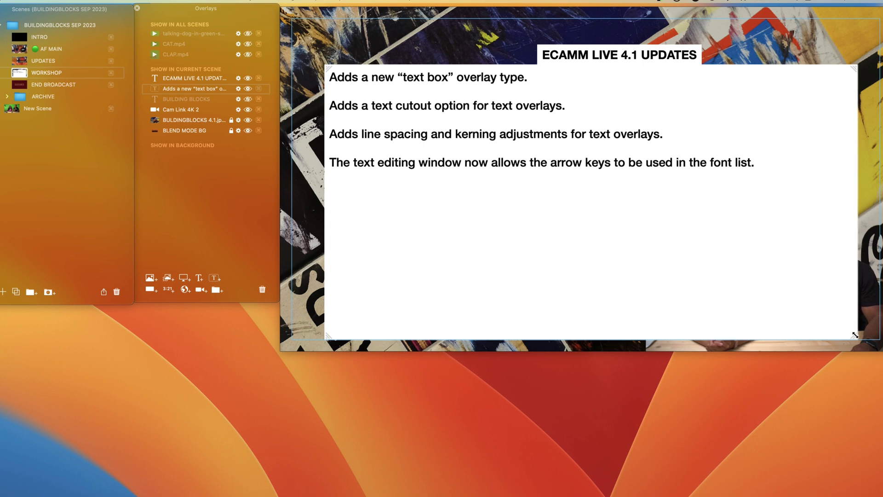
pyautogui.moveTo(854, 335); pyautogui.dragTo(810, 193)
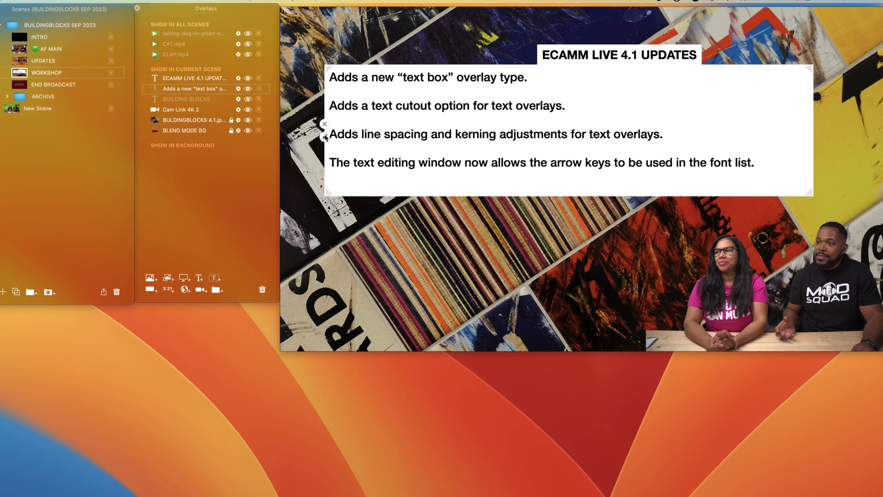
# Change the updates overlay style to Text Box (Truncate).
pyautogui.click(325, 137)
pyautogui.click(239, 41)
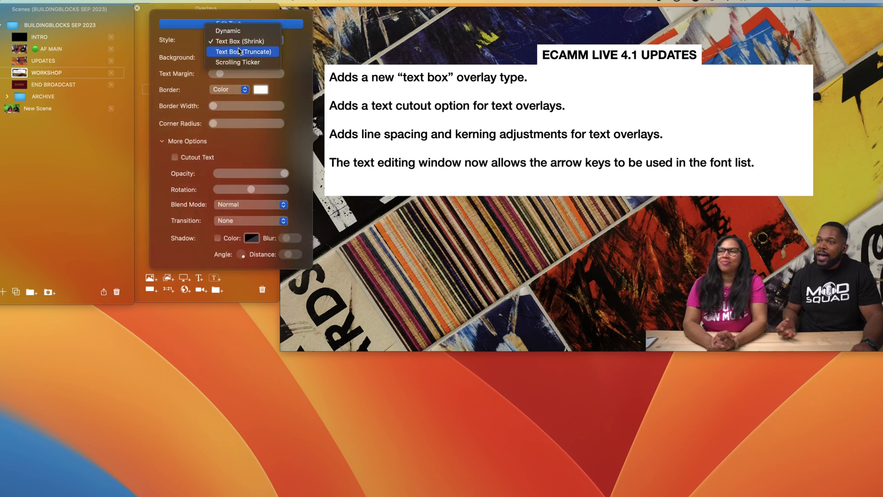
pyautogui.click(239, 52)
pyautogui.click(329, 81)
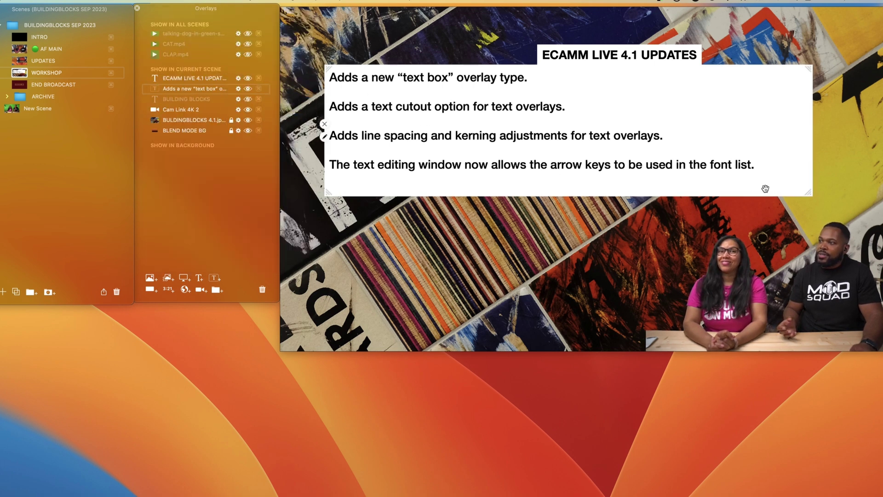
# Resize the truncating text box until only the first two update items show.
pyautogui.moveTo(809, 195)
pyautogui.mouseDown()
pyautogui.moveTo(851, 266)
pyautogui.moveTo(801, 205)
pyautogui.mouseUp()
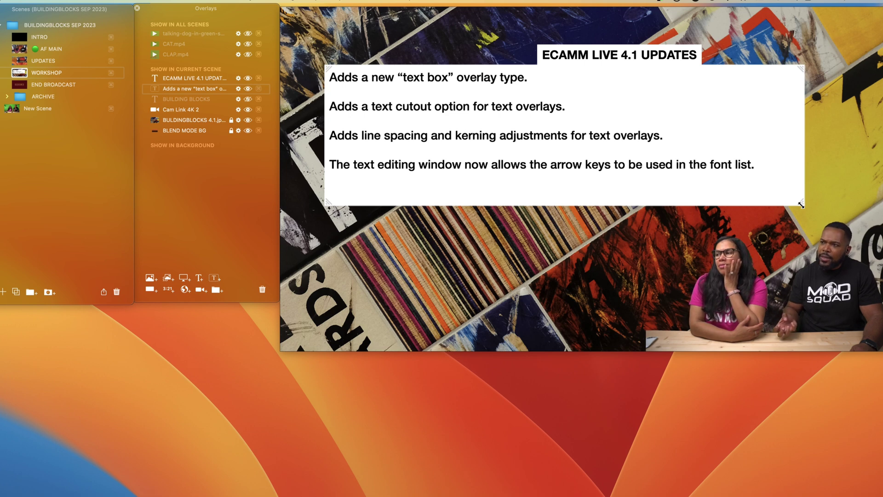
pyautogui.moveTo(802, 205); pyautogui.dragTo(608, 97)
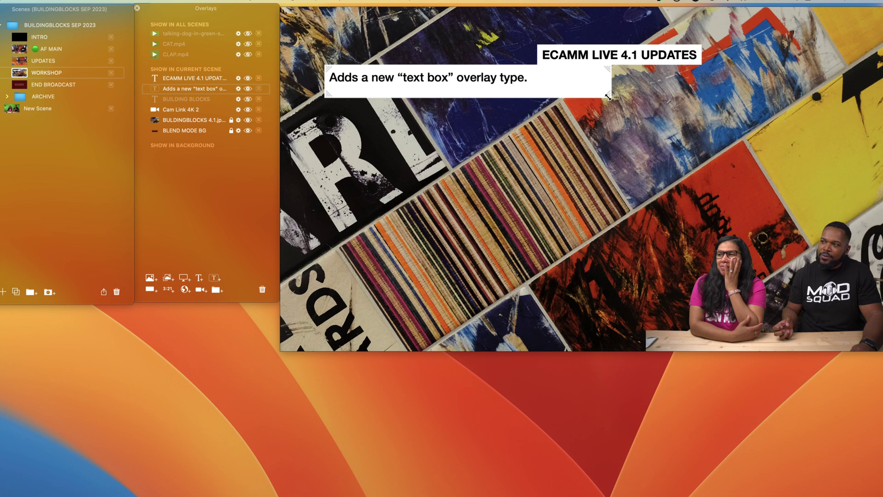
pyautogui.moveTo(607, 97); pyautogui.dragTo(696, 214)
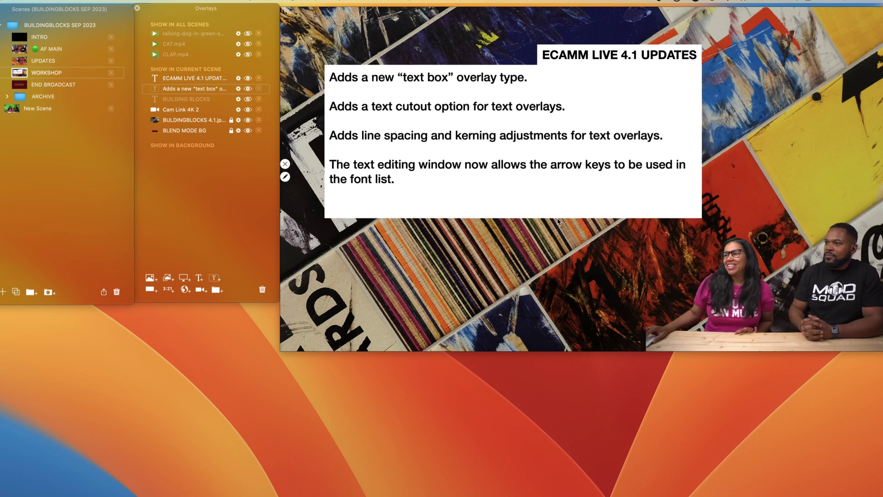
pyautogui.moveTo(516, 216)
pyautogui.moveTo(516, 216); pyautogui.dragTo(535, 102)
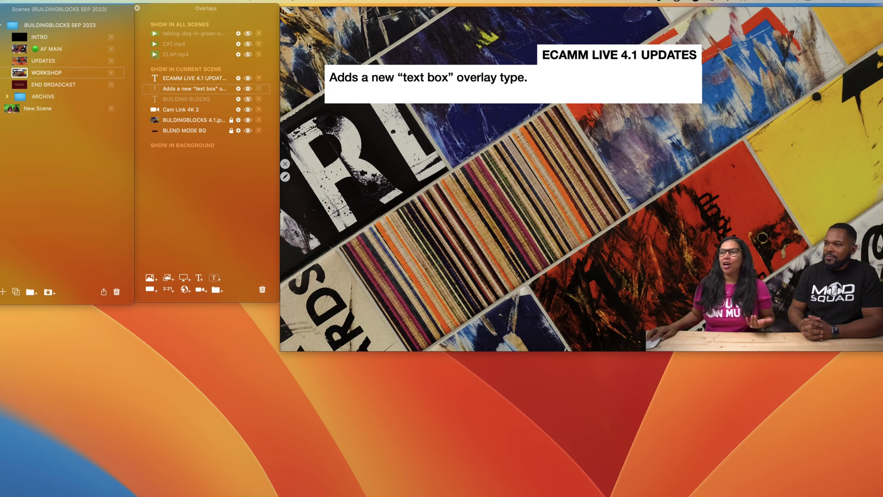
pyautogui.moveTo(424, 98)
pyautogui.moveTo(427, 103)
pyautogui.mouseDown()
pyautogui.moveTo(422, 157)
pyautogui.moveTo(433, 101)
pyautogui.mouseUp()
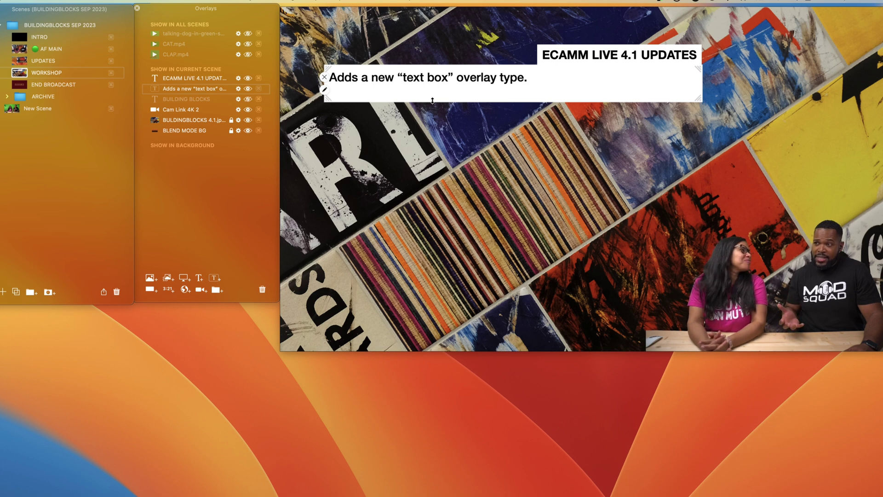
pyautogui.moveTo(432, 100); pyautogui.dragTo(433, 121)
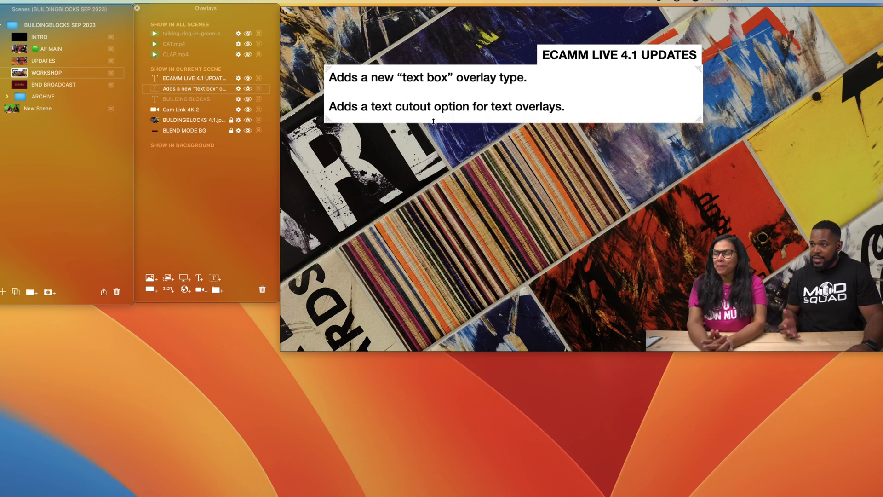
# Show the BUILDING BLOCKS overlay in the scene and move it up a little.
pyautogui.click(247, 100)
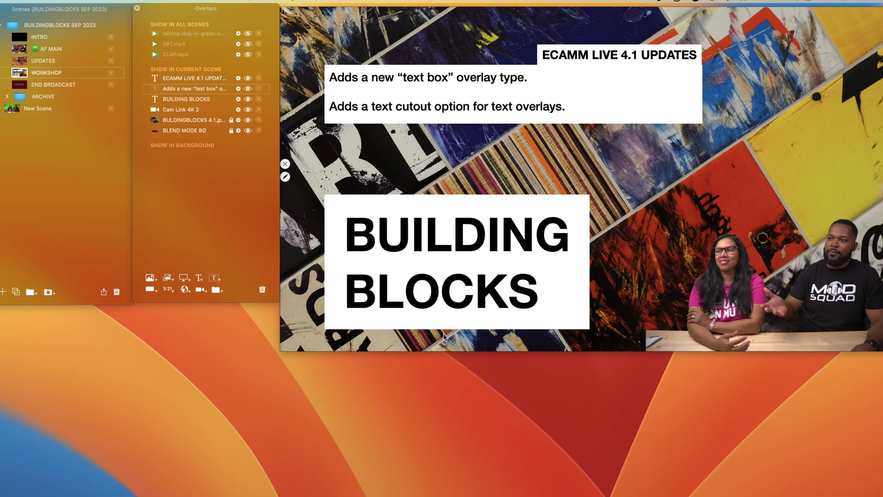
pyautogui.moveTo(414, 316)
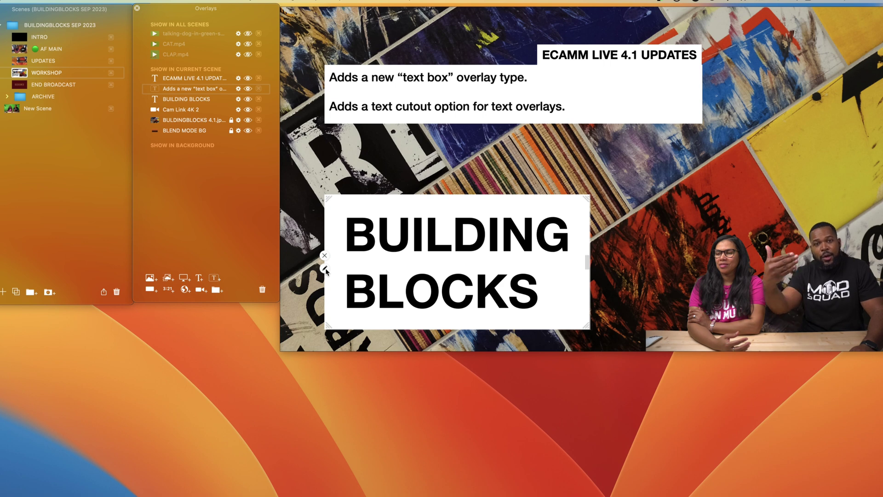
pyautogui.moveTo(340, 271); pyautogui.dragTo(338, 256)
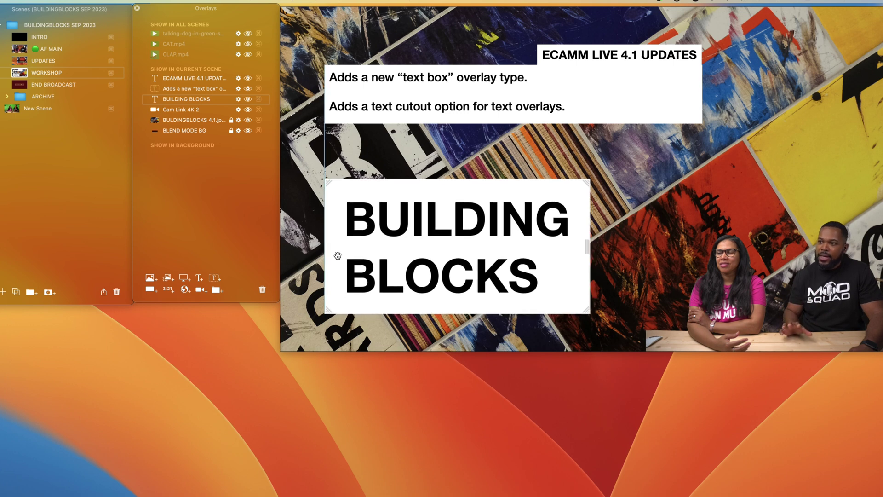
pyautogui.moveTo(329, 258)
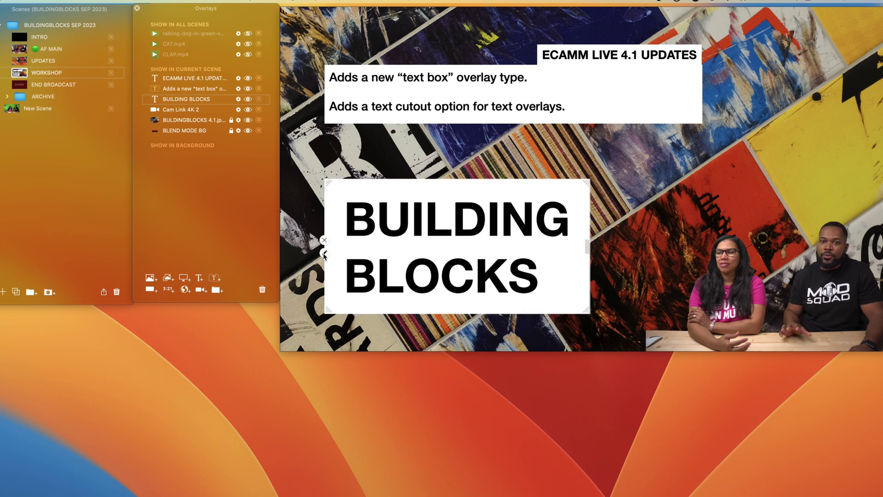
# Turn on Cutout Text for BUILDING BLOCKS and nudge the overlay slightly higher.
pyautogui.click(324, 255)
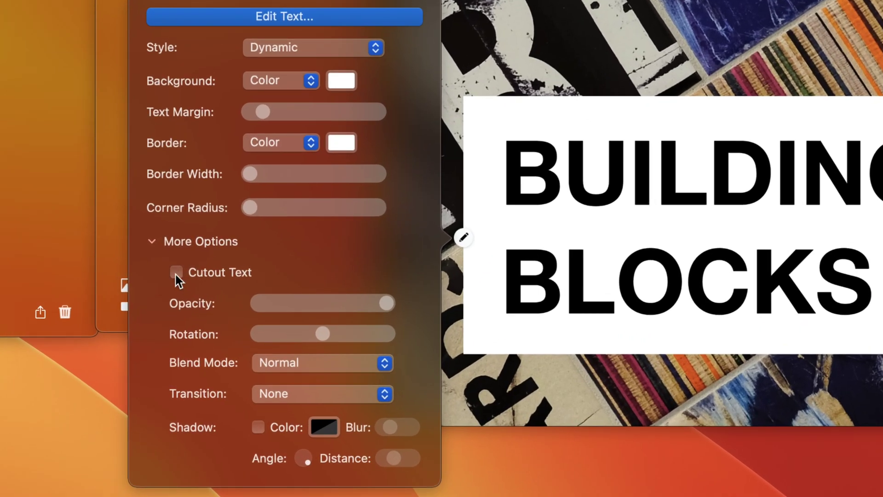
pyautogui.click(176, 272)
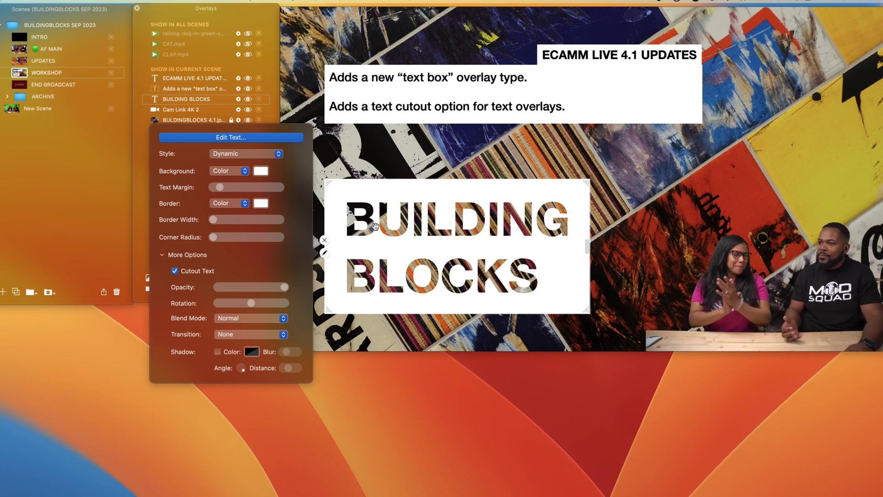
pyautogui.moveTo(353, 194); pyautogui.dragTo(352, 167)
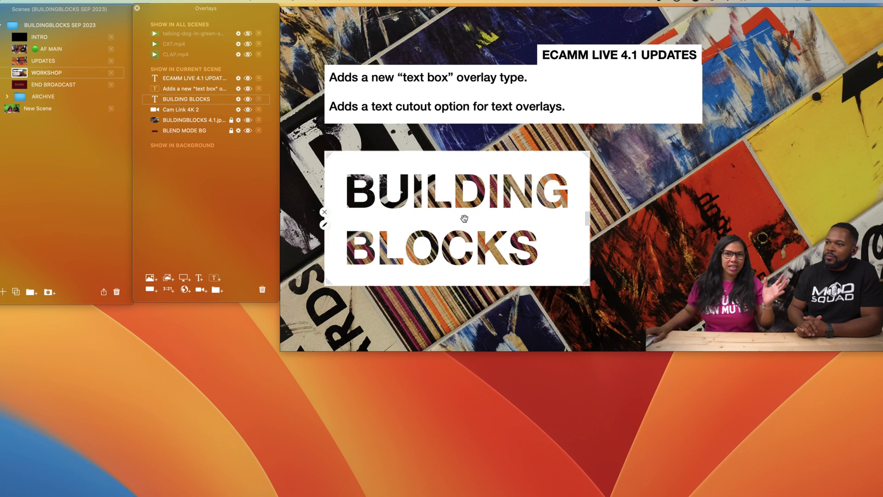
# Rotate the BUILDING BLOCKS overlay to about 34° and shift it right.
pyautogui.click(324, 226)
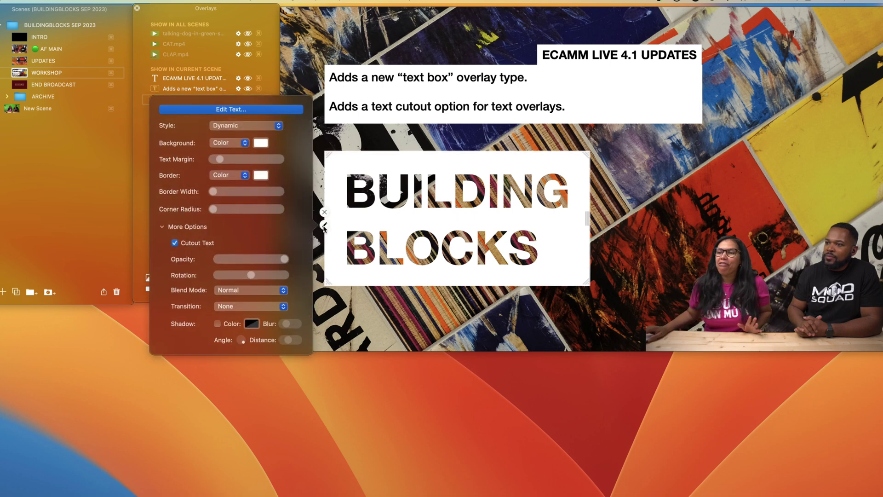
pyautogui.moveTo(251, 277); pyautogui.dragTo(245, 277)
pyautogui.moveTo(424, 242); pyautogui.dragTo(450, 257)
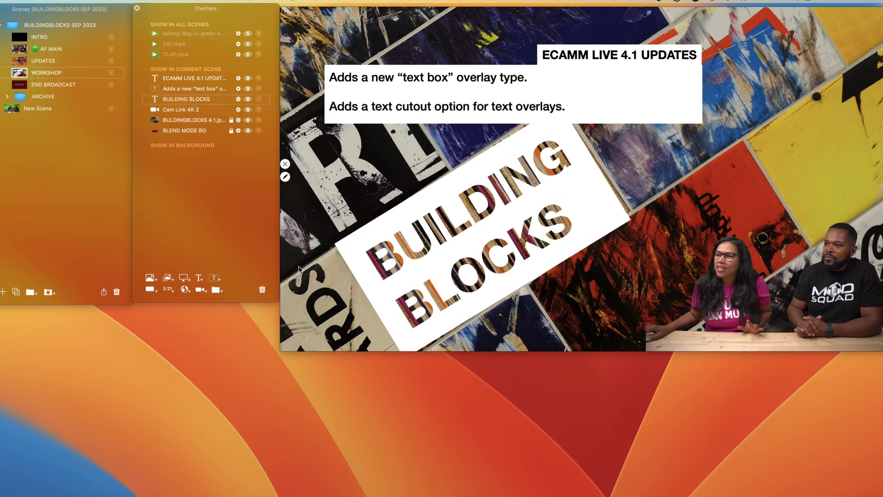
# Hide the 'Adds a new text box' updates overlay from the overlay list.
pyautogui.click(334, 234)
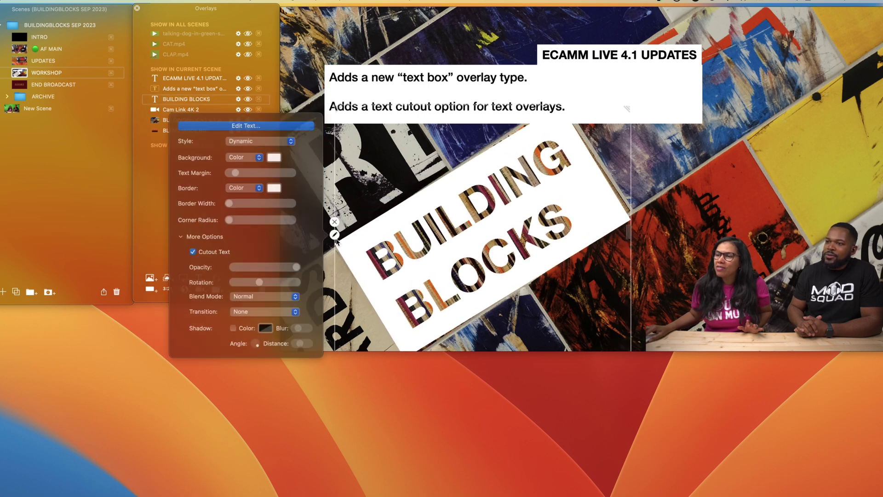
pyautogui.click(580, 237)
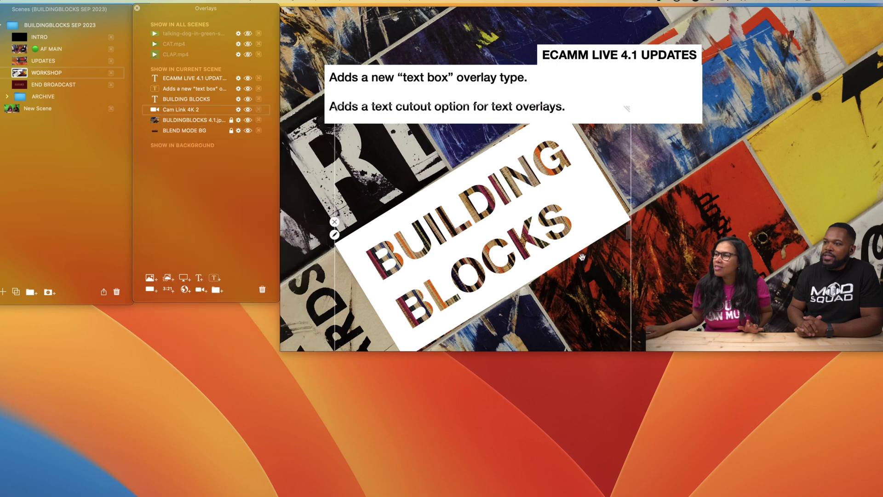
pyautogui.moveTo(582, 234)
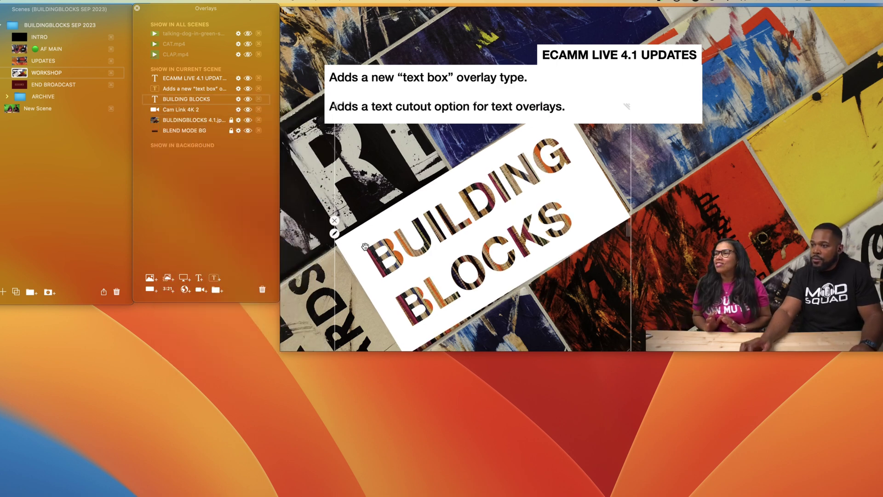
pyautogui.click(334, 235)
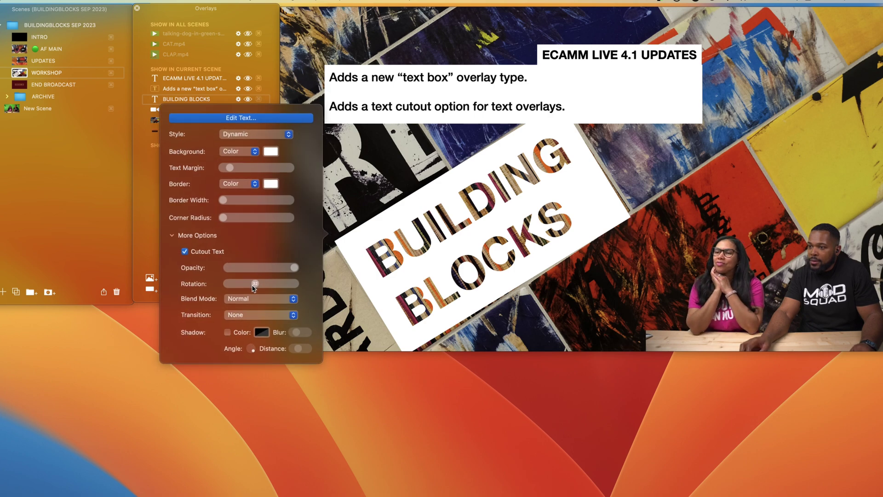
pyautogui.moveTo(253, 284)
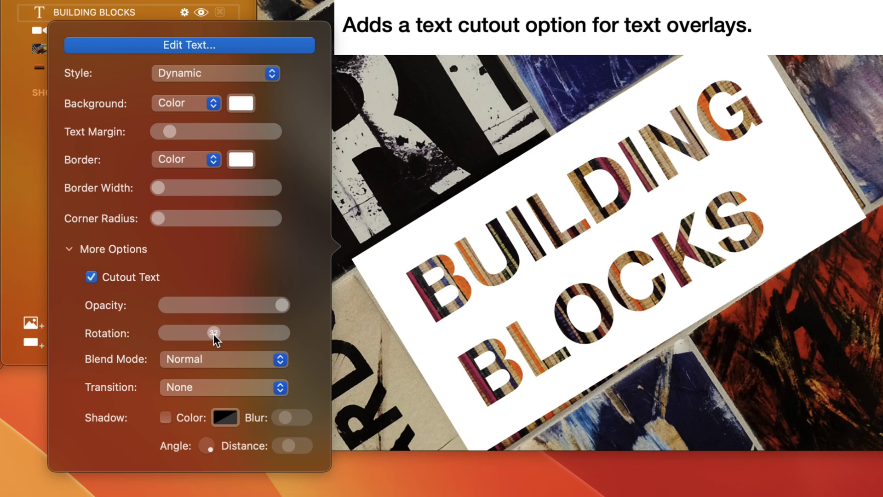
pyautogui.scroll(2, 213, 334)
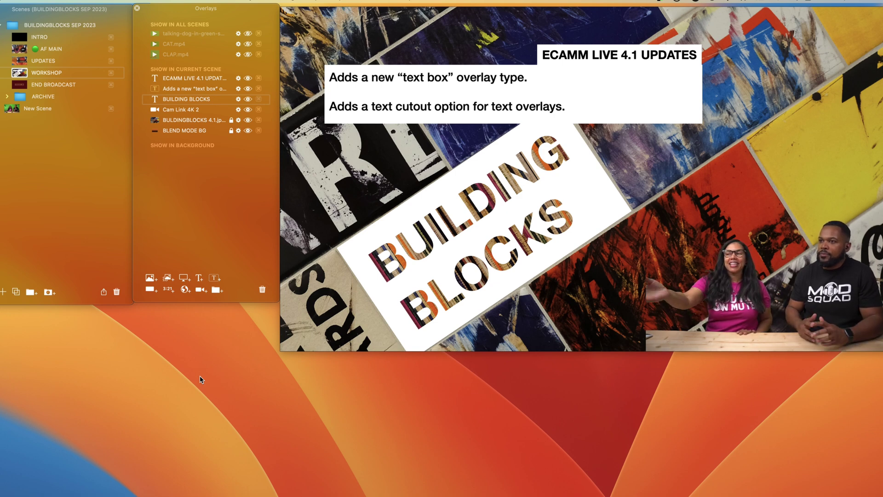
pyautogui.click(248, 89)
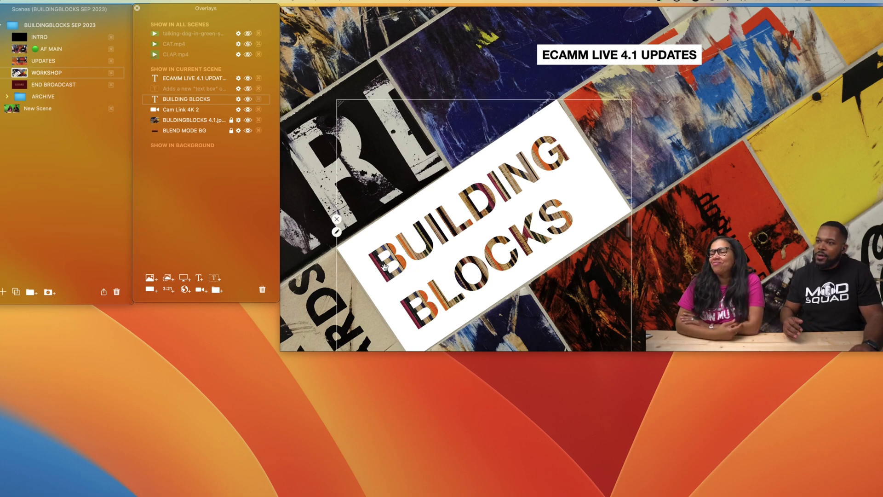
# Level the BUILDING BLOCKS rotation, set its style to Scrolling Ticker, and move the ticker higher.
pyautogui.click(337, 233)
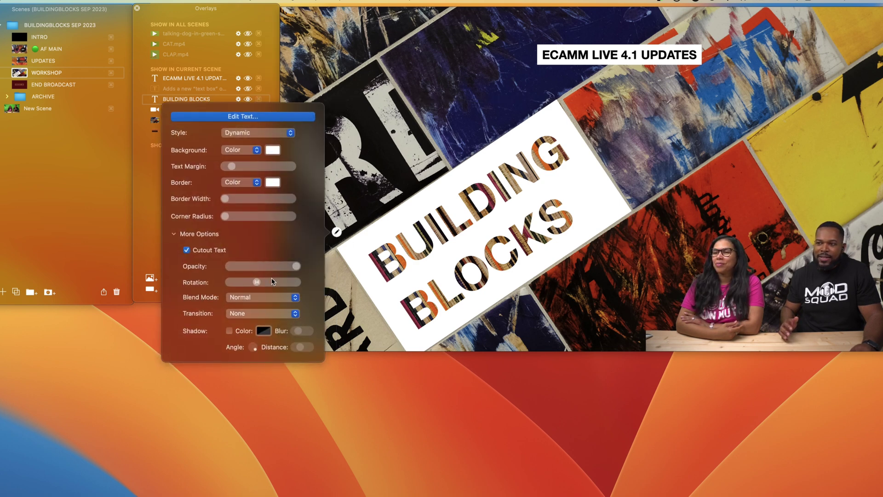
pyautogui.moveTo(258, 284); pyautogui.dragTo(265, 285)
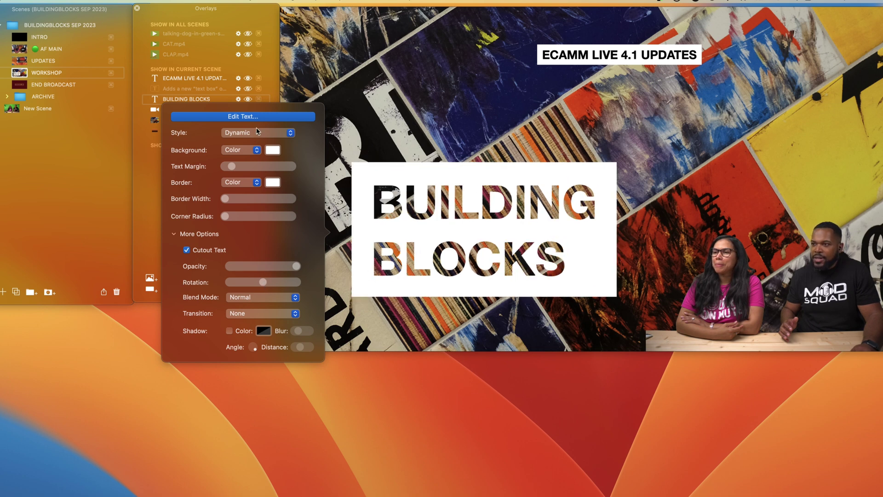
pyautogui.click(256, 132)
pyautogui.click(248, 166)
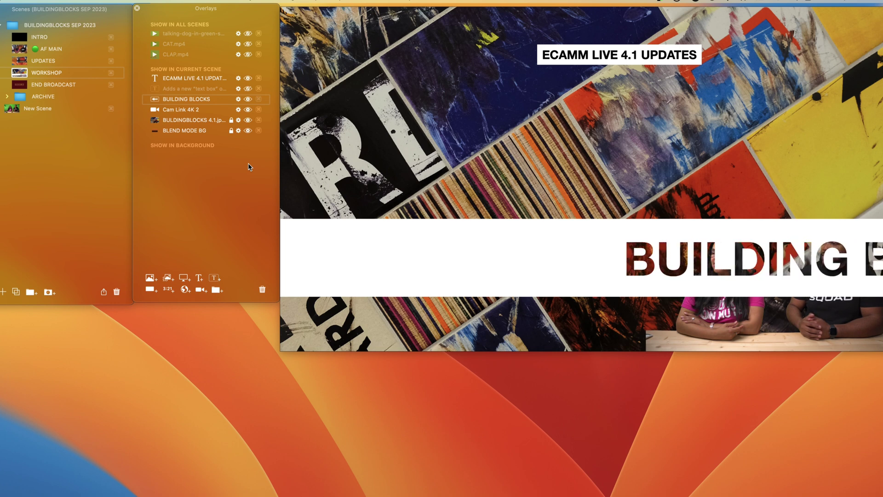
pyautogui.moveTo(316, 281)
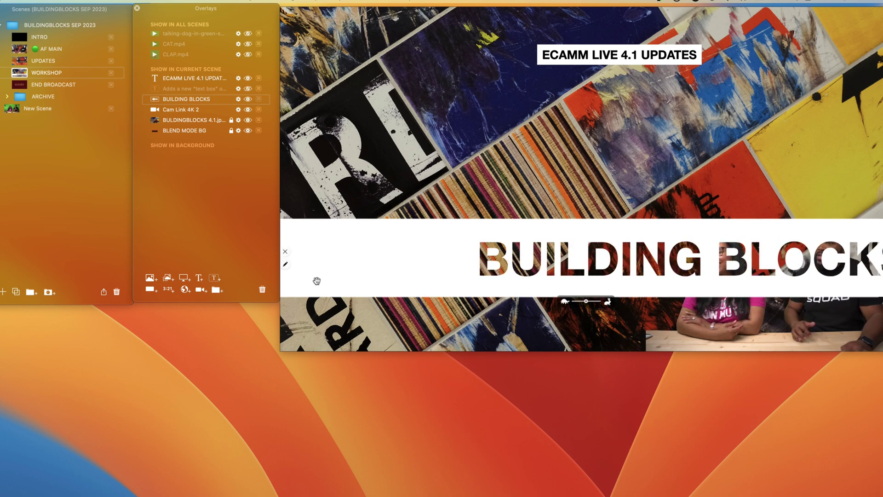
pyautogui.moveTo(316, 281); pyautogui.dragTo(333, 189)
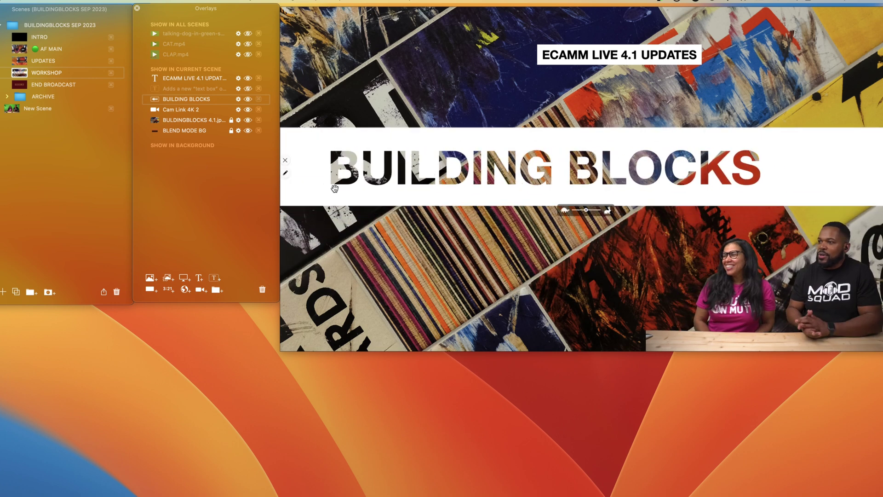
# Show the updates text box again, lengthen it to reveal all four items, and open its settings.
pyautogui.press('2')
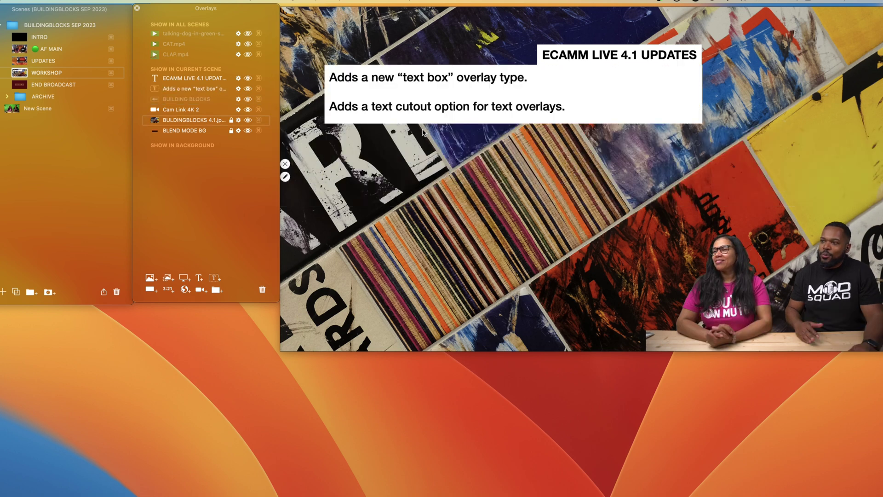
pyautogui.moveTo(442, 121)
pyautogui.moveTo(442, 120); pyautogui.dragTo(444, 157)
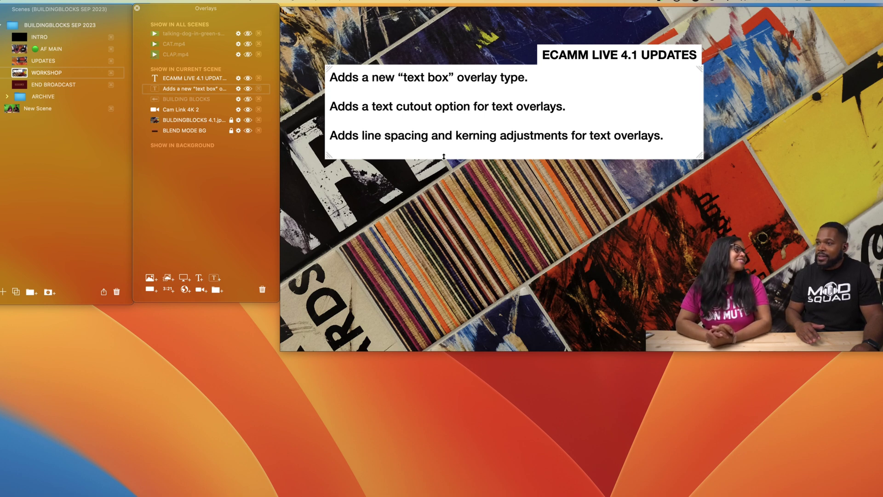
pyautogui.moveTo(444, 156); pyautogui.dragTo(443, 198)
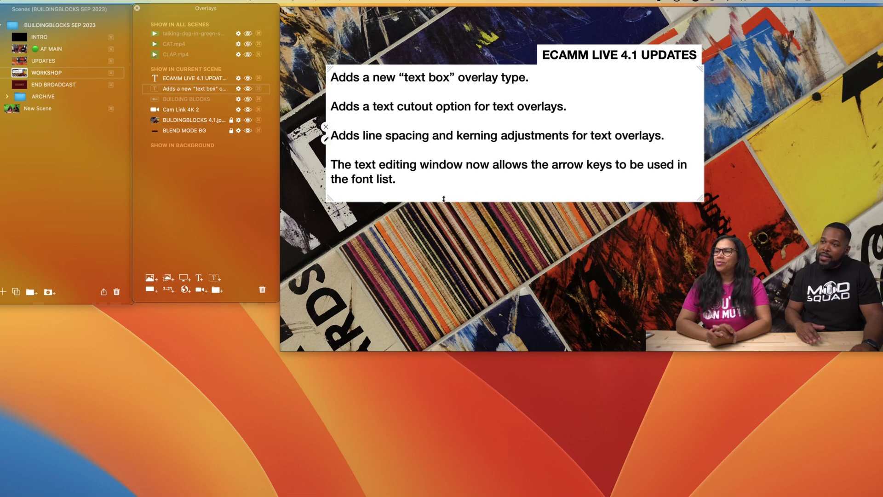
pyautogui.click(326, 140)
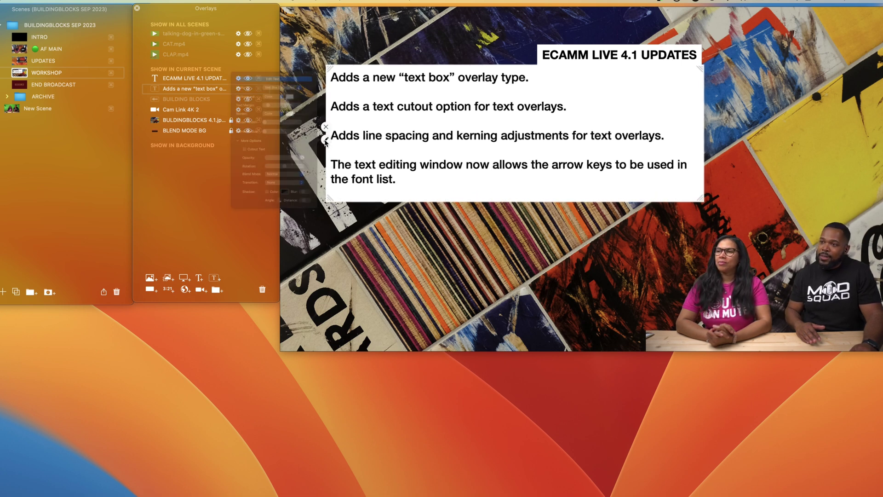
# In Edit Text, select all the updates text and try wider kerning, then reset it to normal.
pyautogui.click(233, 24)
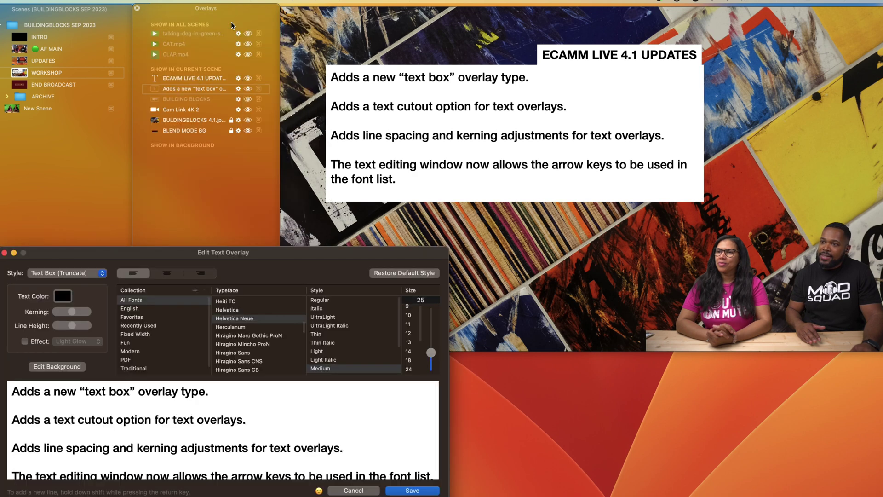
pyautogui.moveTo(160, 254); pyautogui.dragTo(197, 156)
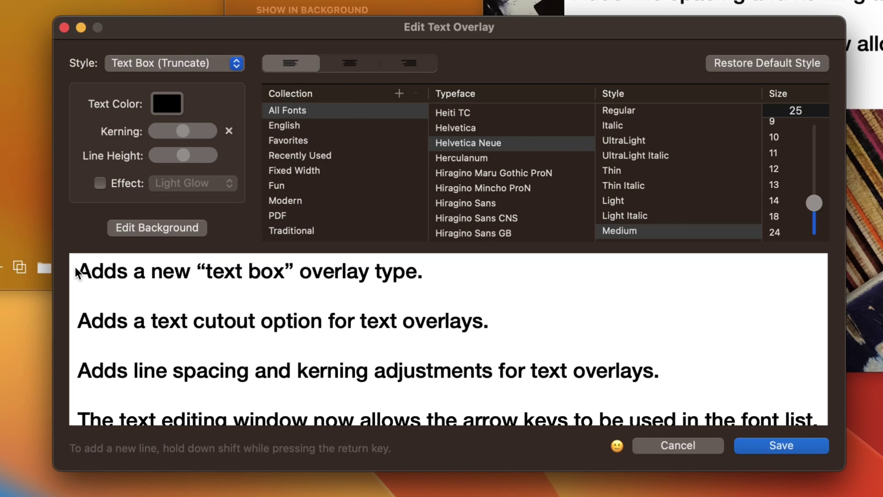
pyautogui.press('super+a')
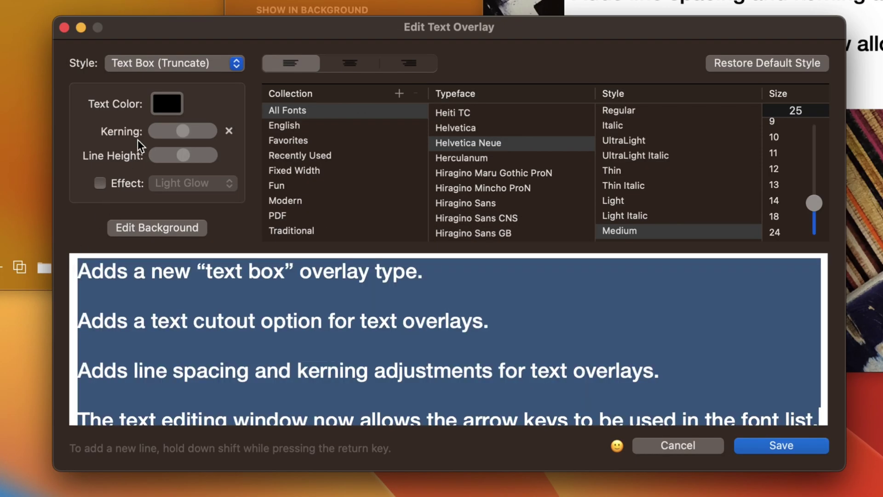
pyautogui.moveTo(152, 138)
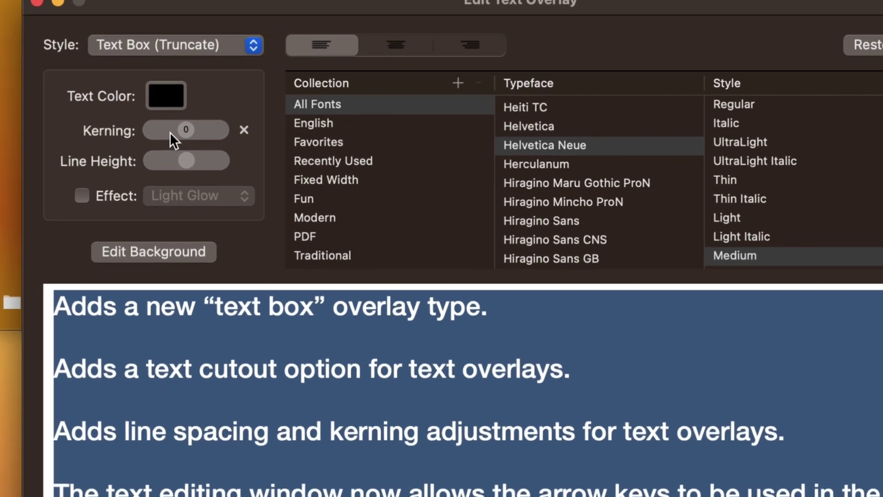
pyautogui.moveTo(168, 149)
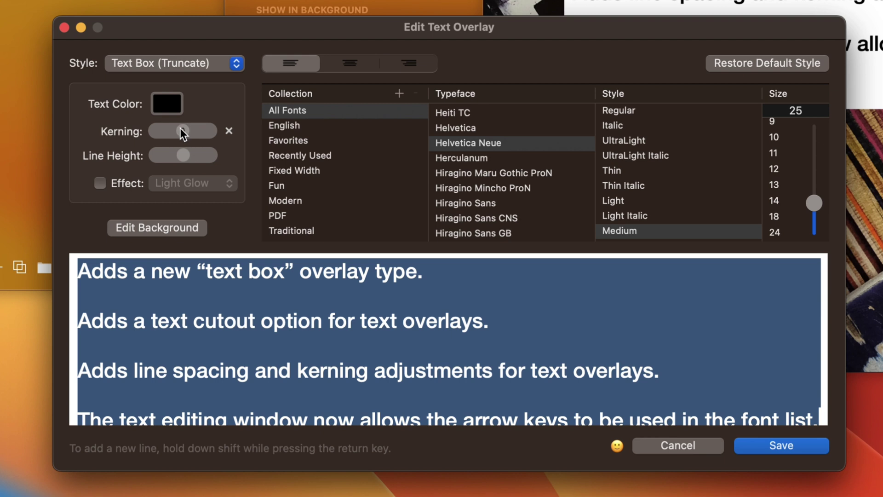
pyautogui.moveTo(183, 133); pyautogui.dragTo(192, 134)
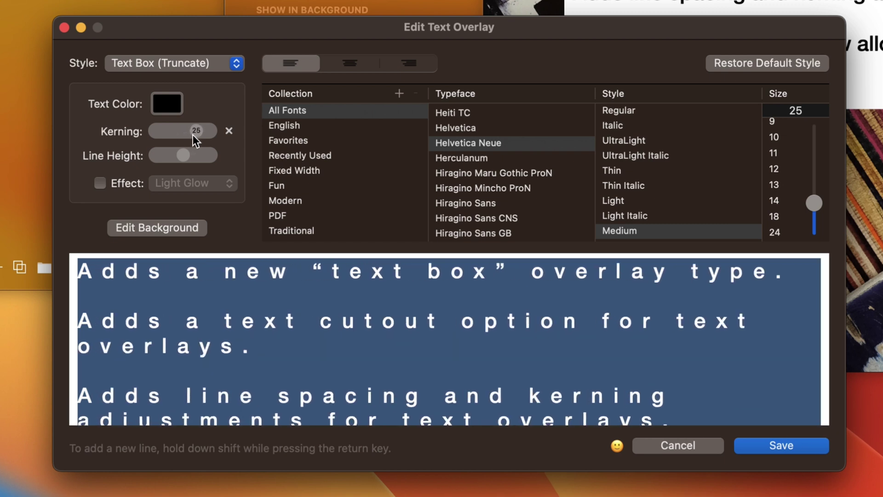
pyautogui.click(228, 131)
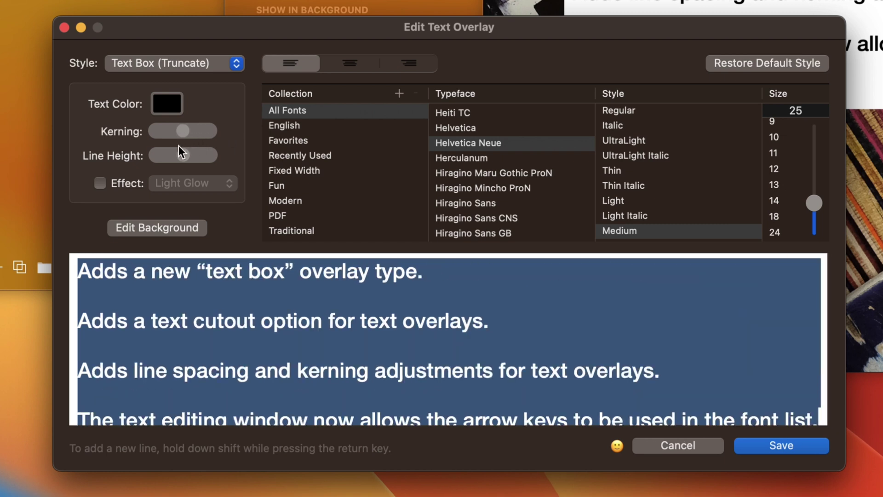
pyautogui.moveTo(182, 156)
pyautogui.mouseDown()
pyautogui.moveTo(191, 158)
pyautogui.moveTo(182, 157)
pyautogui.mouseUp()
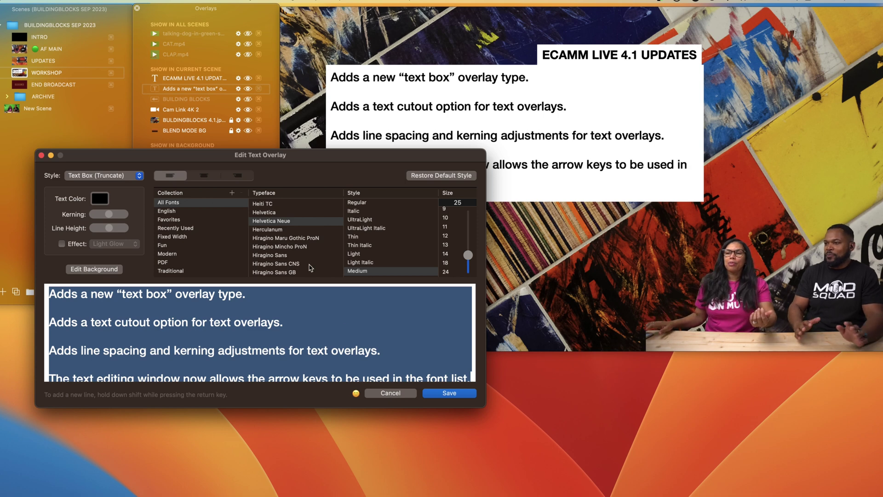
pyautogui.scroll(1, 294, 248)
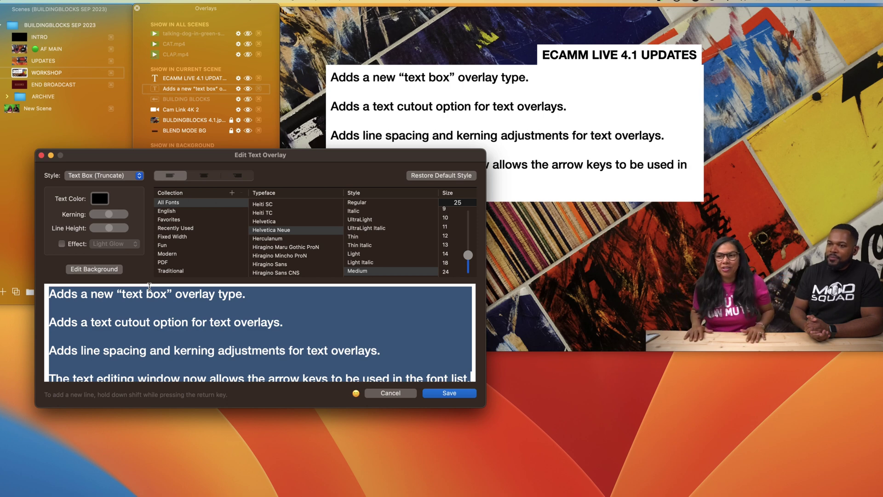
pyautogui.click(149, 286)
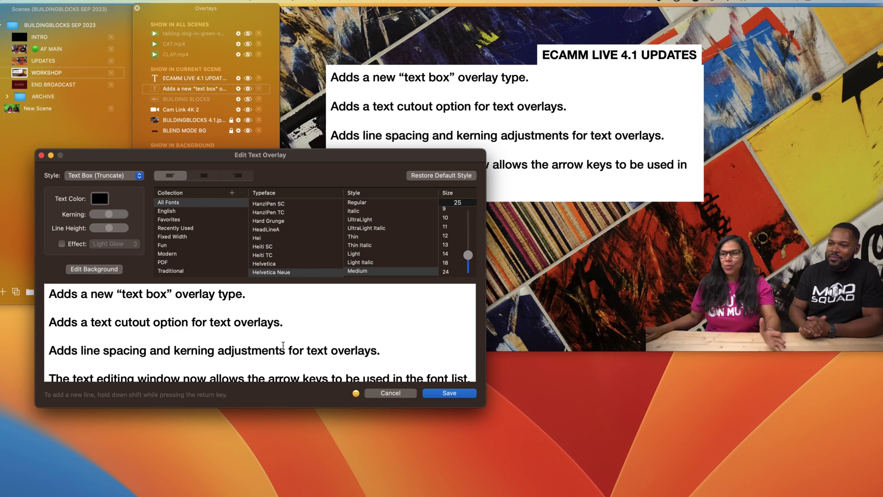
# Preview the update text in typefaces from HanziPen SC through Hei, Hiragino variants, to Hoefler Text.
pyautogui.click(280, 205)
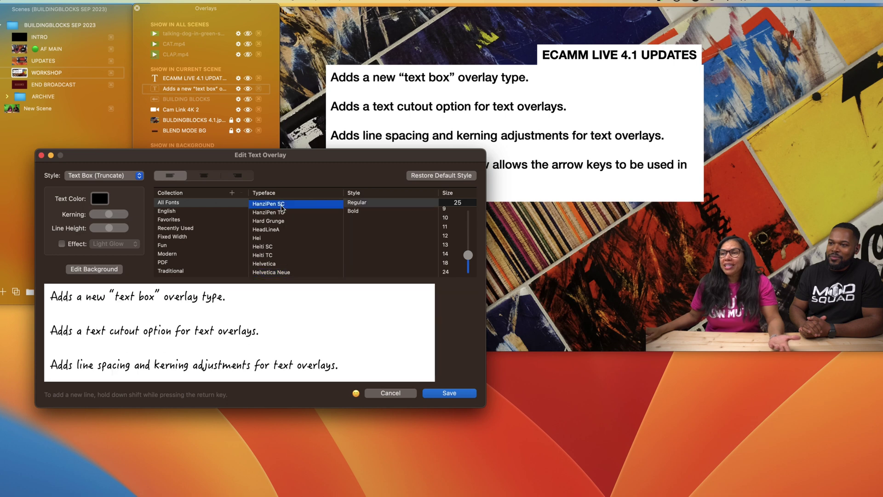
pyautogui.press('Down')
pyautogui.press('Down')
pyautogui.press('Down')
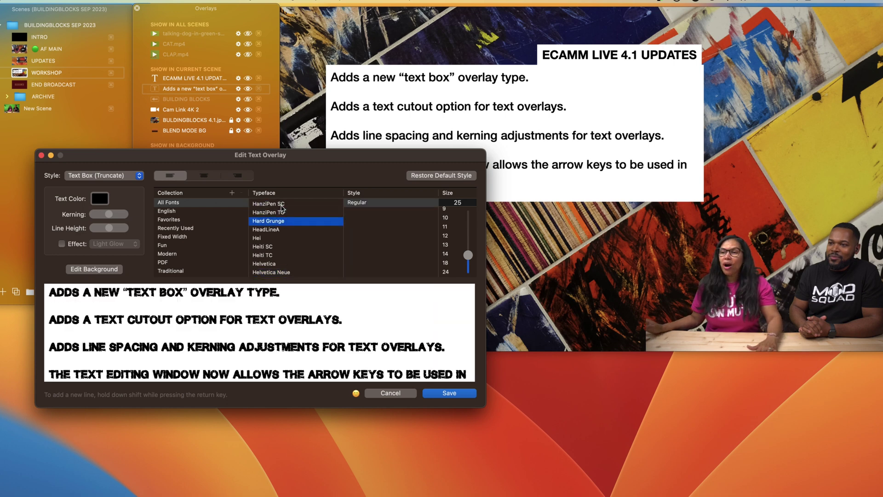
pyautogui.press('Down')
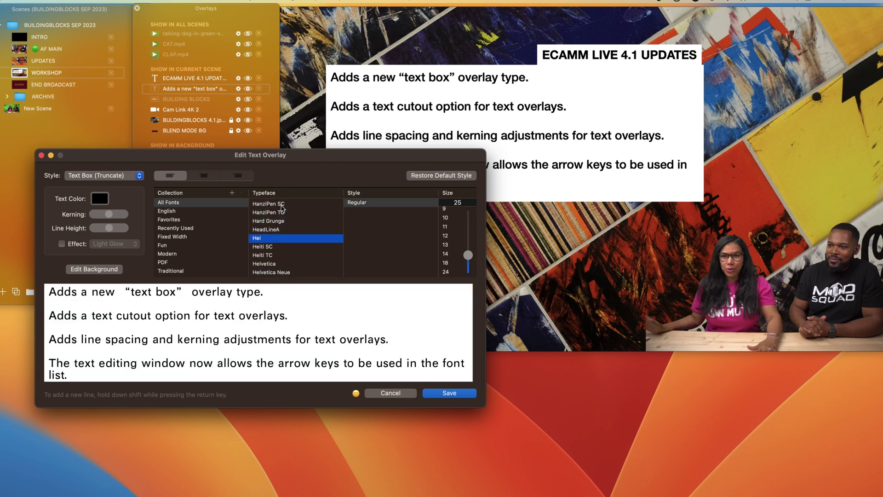
pyautogui.press('Down')
pyautogui.press('Down')
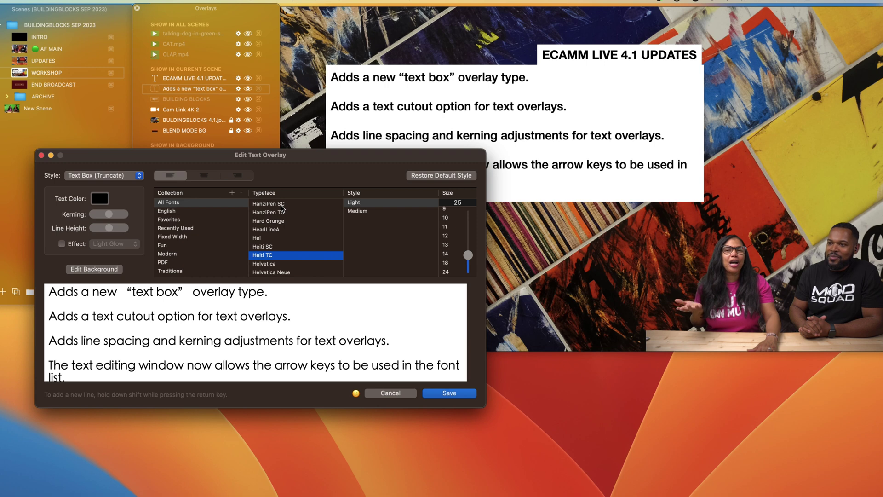
pyautogui.press('Down')
pyautogui.press('Down')
pyautogui.press('Down')
pyautogui.press('Down')
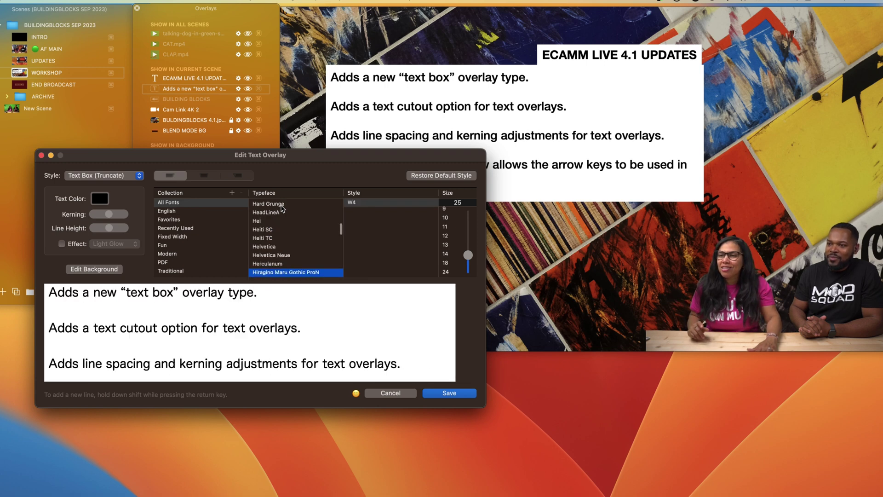
pyautogui.press('Down')
pyautogui.press('Down')
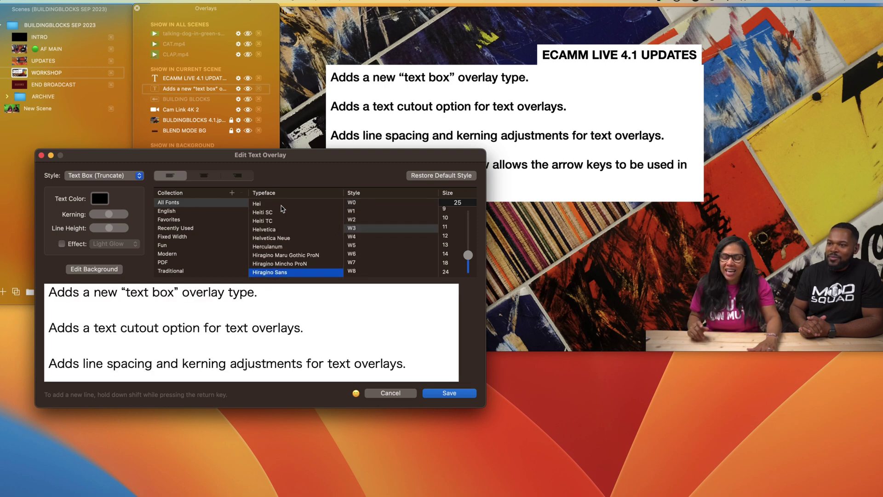
pyautogui.press('Down')
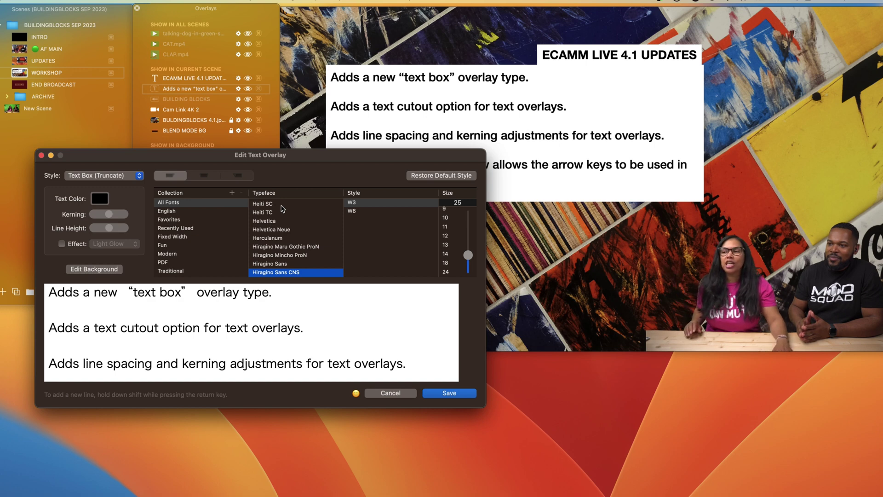
pyautogui.press('Down')
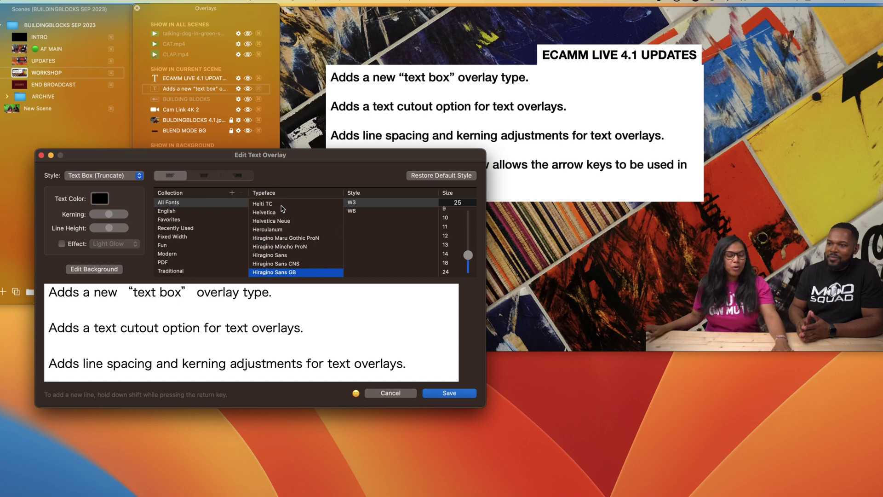
pyautogui.press('Down')
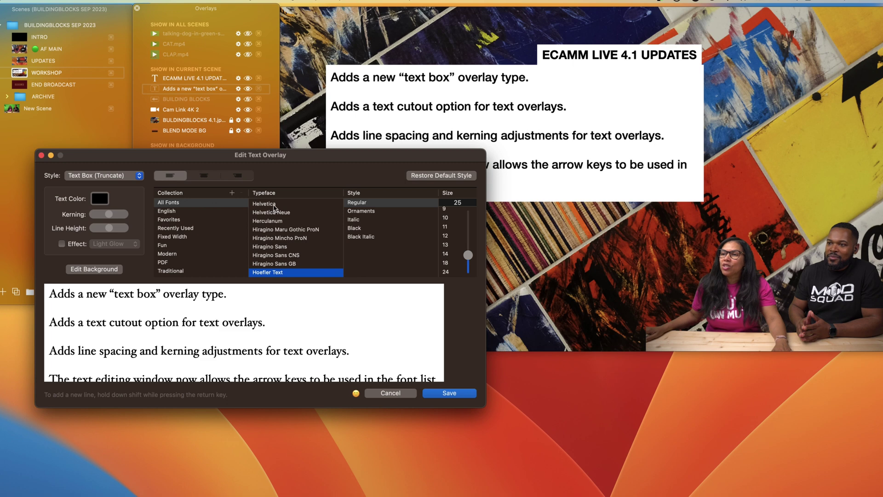
# Return the preview to Helvetica, then jump to Academy Engraved LET and on to Fahkwang.
pyautogui.click(275, 205)
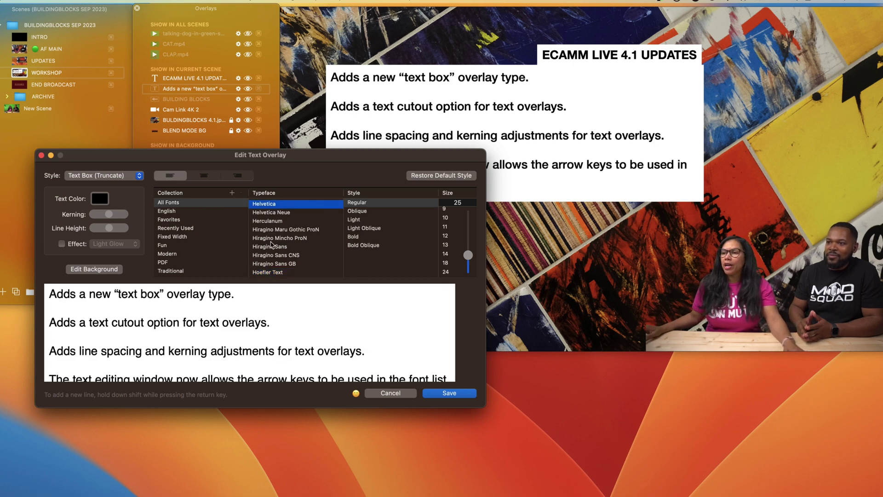
pyautogui.press('Home')
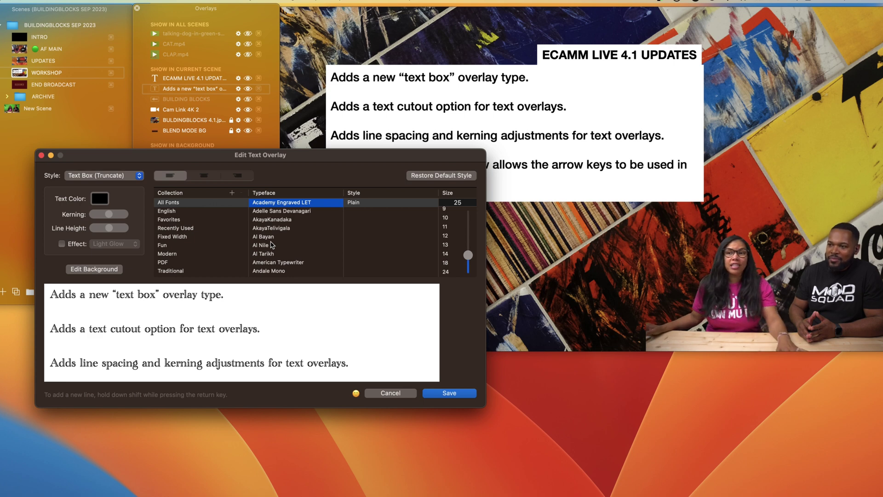
pyautogui.press('f')
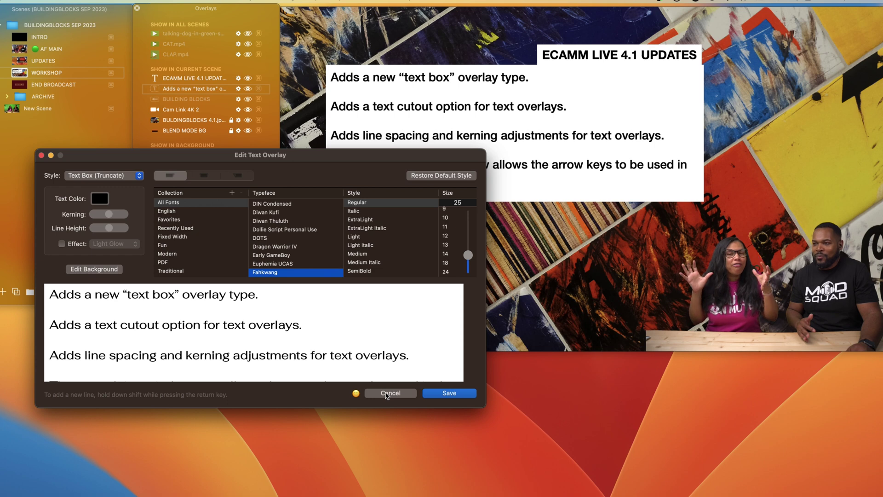
pyautogui.click(386, 393)
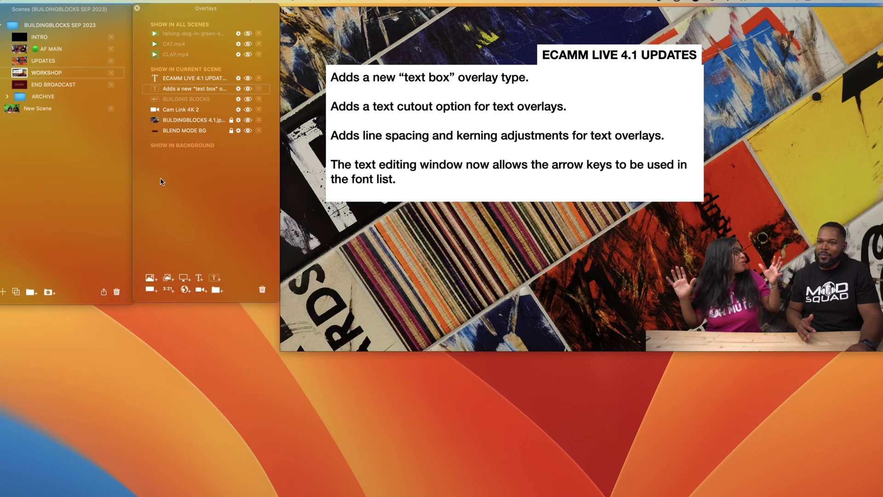